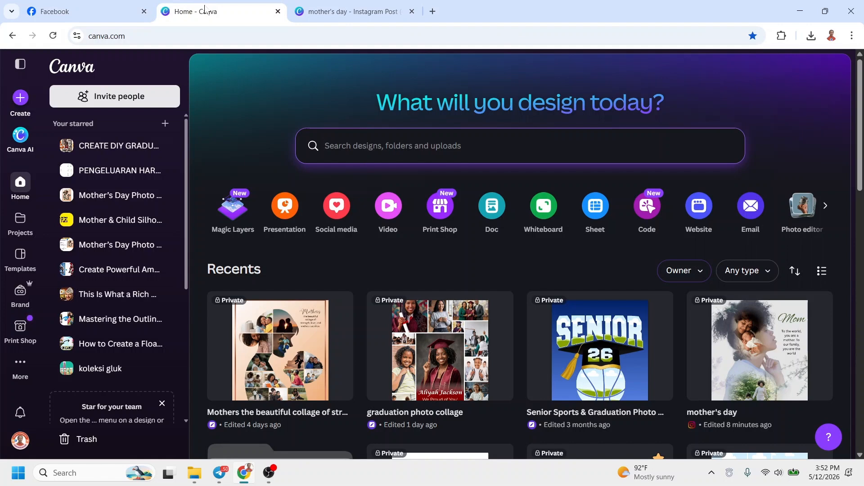
# Step: Create a new blank social media design in the Instagram Post (4:5) format
pyautogui.click(350, 215)
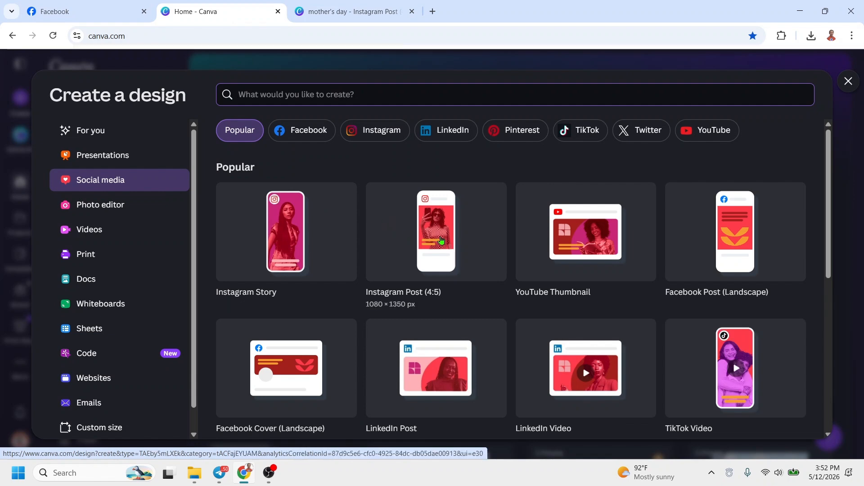
pyautogui.click(441, 241)
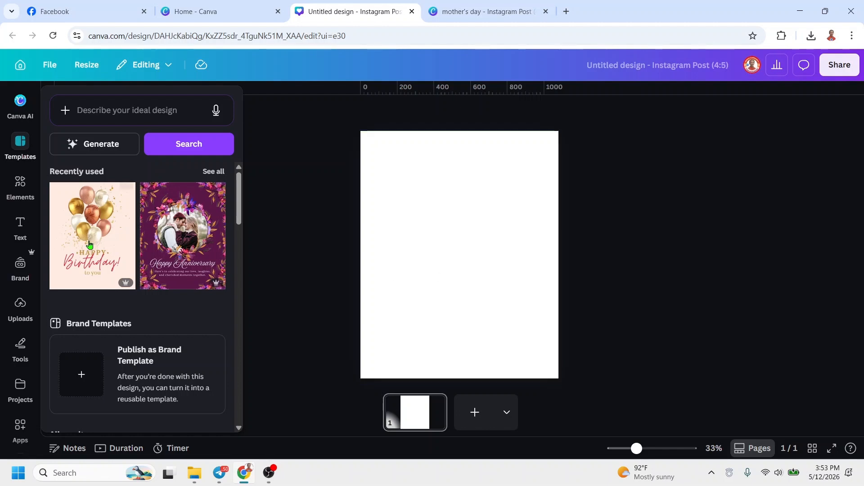
# Step: Add the recently used photo of the woman in a white sweater to the page and remove its background
pyautogui.click(21, 188)
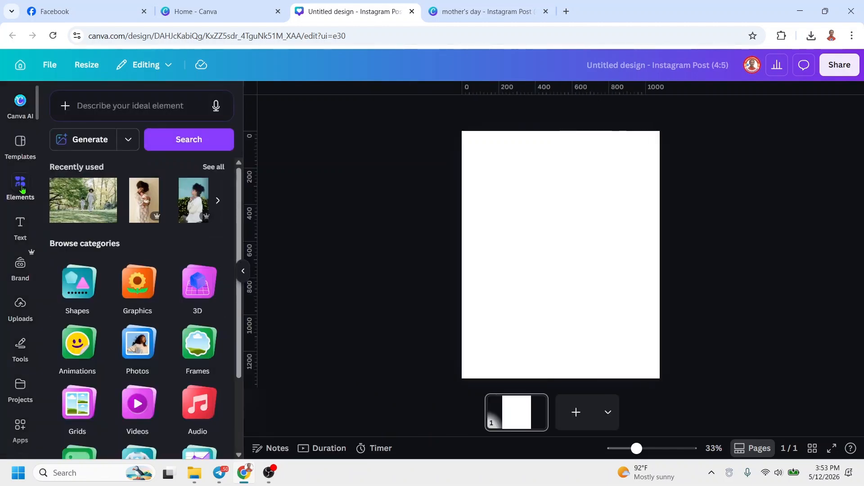
pyautogui.click(194, 209)
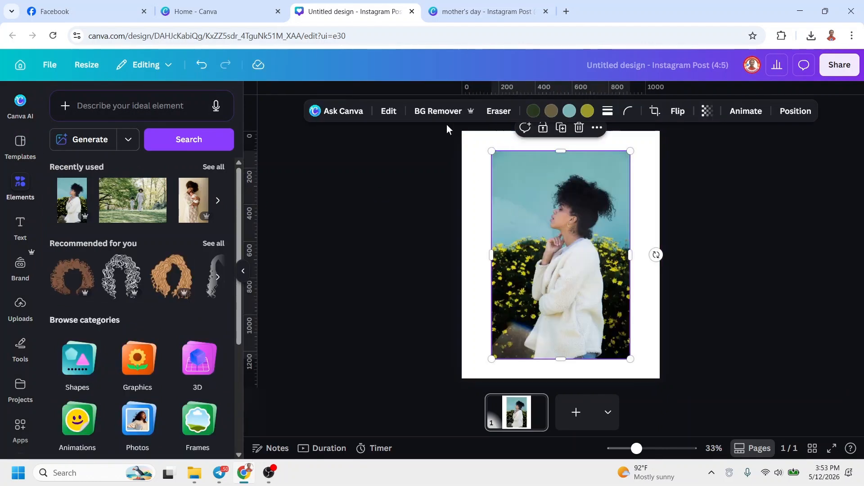
pyautogui.click(439, 111)
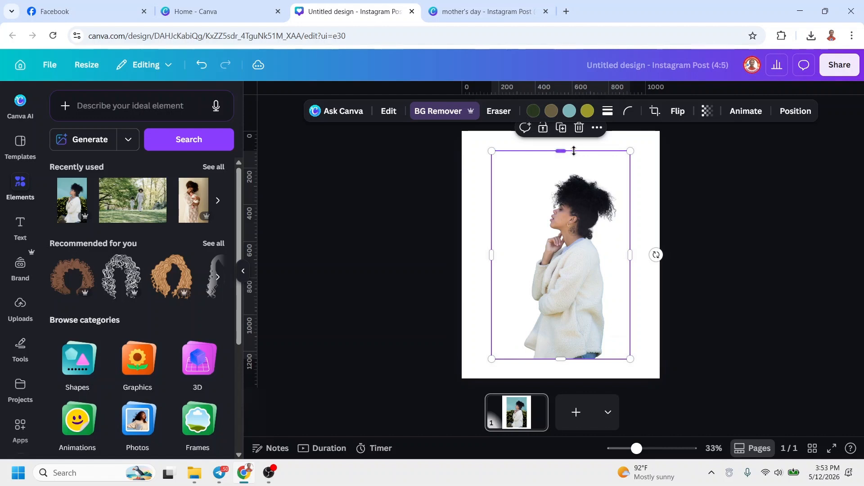
# Step: Crop the empty margins around the woman's cutout, enlarge it and shift it toward the page's right side
pyautogui.moveTo(574, 151); pyautogui.dragTo(574, 167)
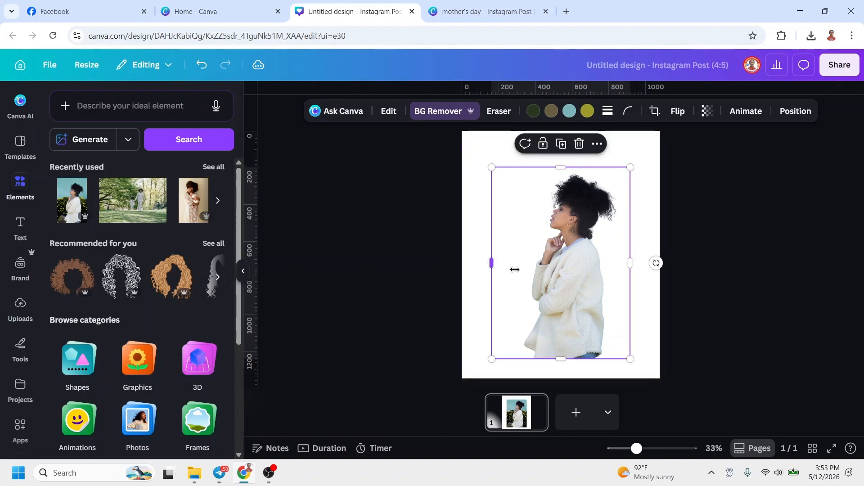
pyautogui.moveTo(514, 269); pyautogui.dragTo(521, 266)
pyautogui.moveTo(631, 263); pyautogui.dragTo(624, 263)
pyautogui.moveTo(572, 358); pyautogui.dragTo(443, 376)
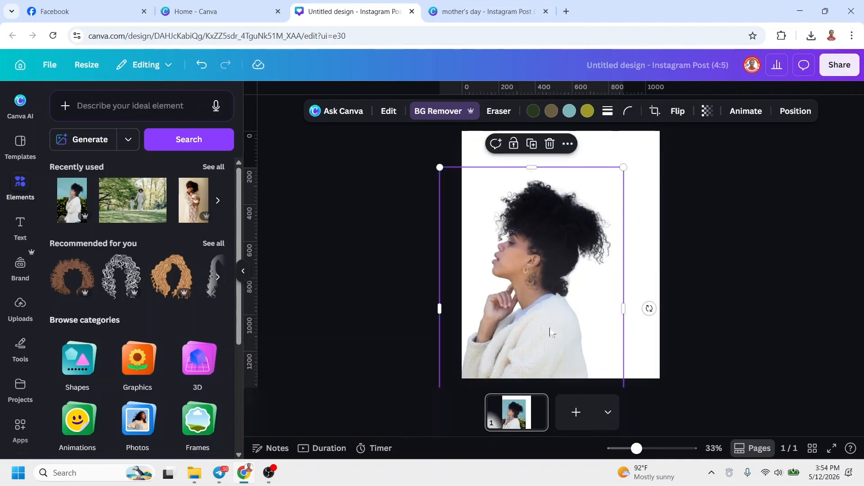
pyautogui.moveTo(575, 305); pyautogui.dragTo(600, 277)
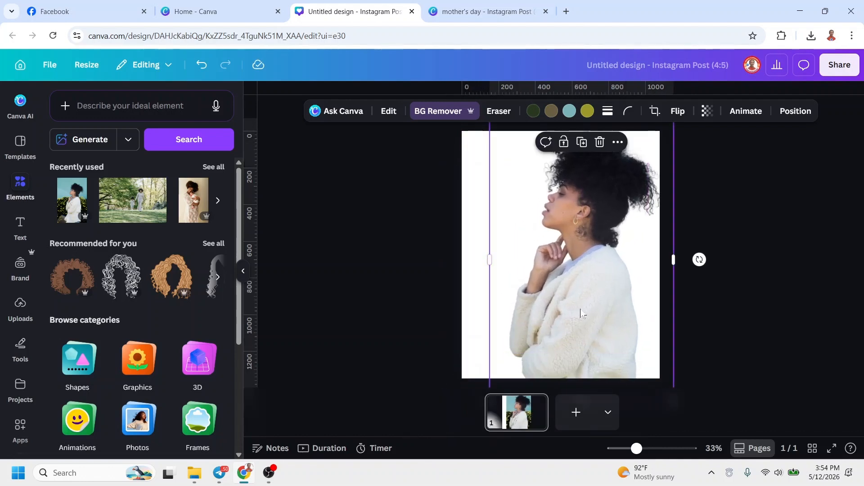
# Step: Crop the cutout's lower edge, enlarge it and place it to fill the right part of the page down to the bottom
pyautogui.moveTo(581, 314); pyautogui.dragTo(573, 270)
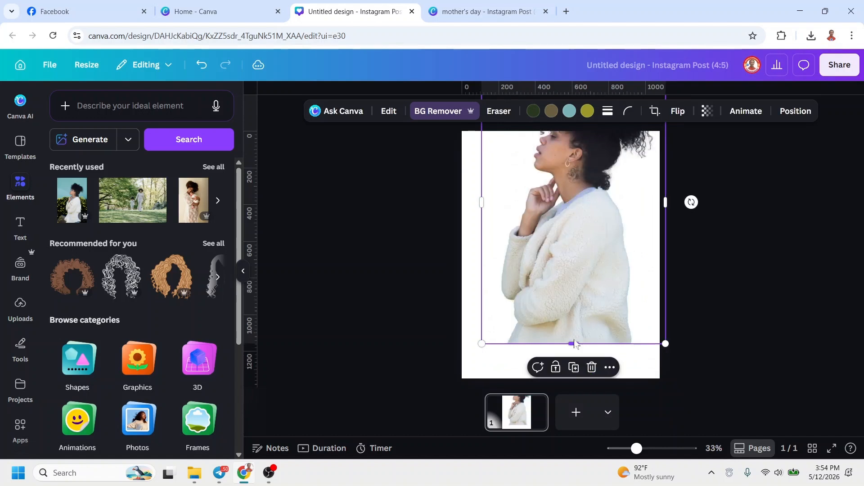
pyautogui.moveTo(575, 344); pyautogui.dragTo(573, 318)
pyautogui.moveTo(481, 318); pyautogui.dragTo(458, 349)
pyautogui.moveTo(566, 291); pyautogui.dragTo(599, 317)
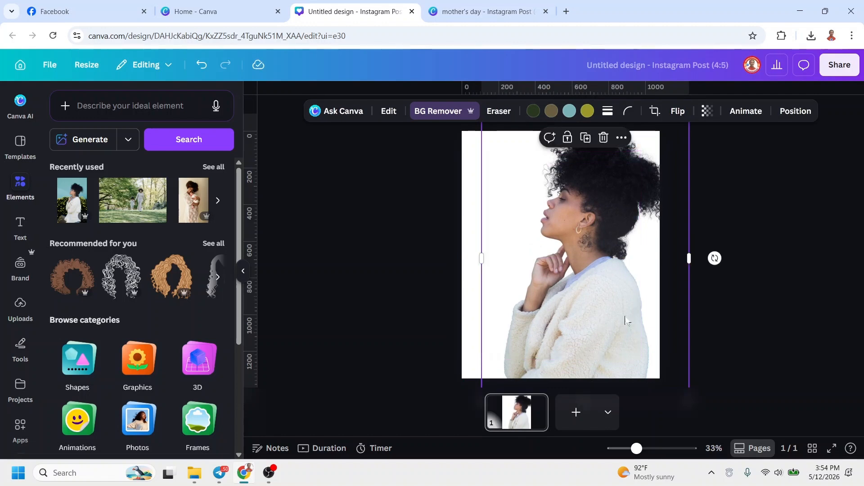
# Step: Set the transparency of the woman's cutout to 80
pyautogui.click(705, 111)
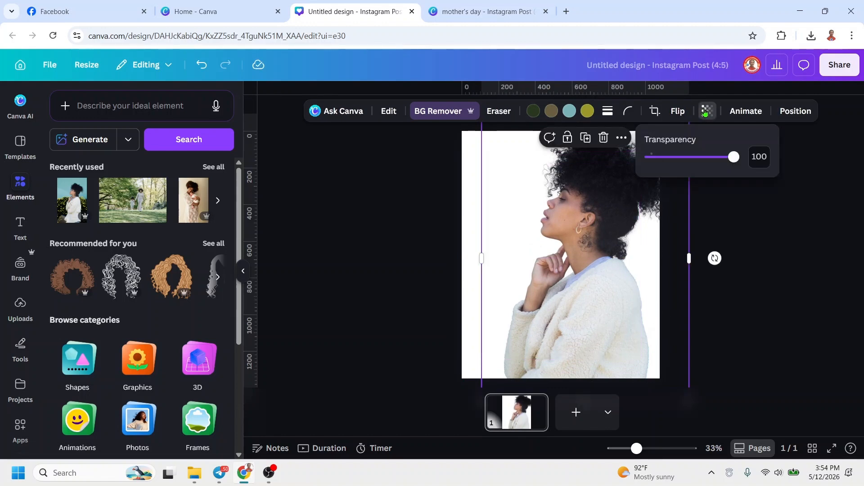
pyautogui.click(753, 154)
pyautogui.write('80')
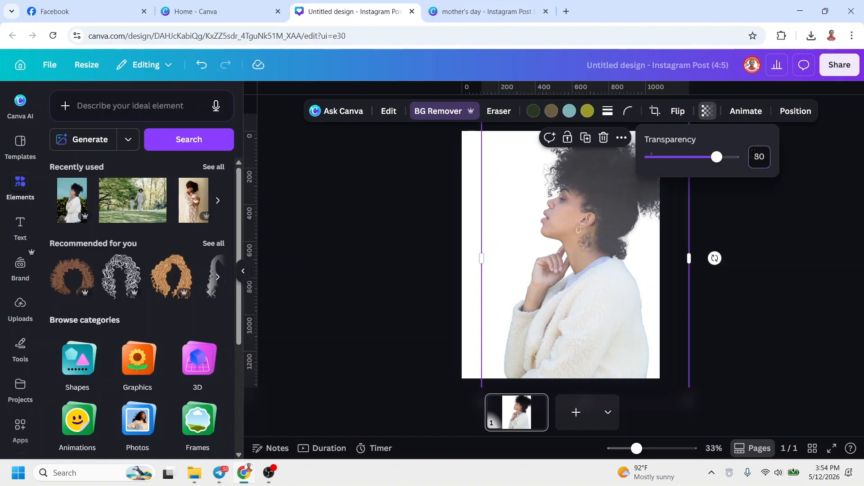
pyautogui.click(763, 236)
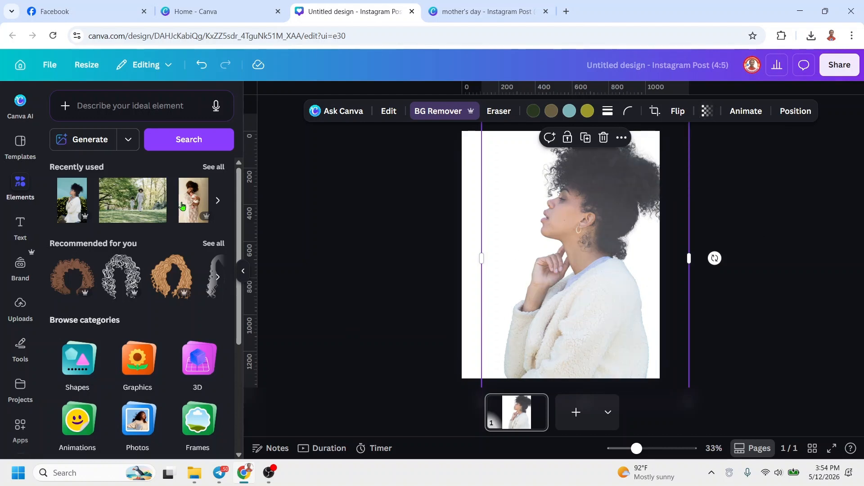
# Step: Add the photo of the mother holding a newborn and place a duplicate of it offset down and to the right
pyautogui.click(197, 202)
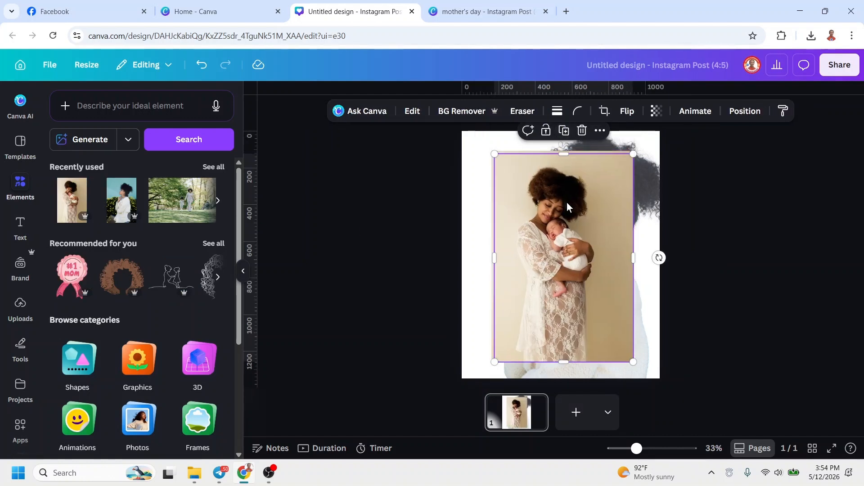
pyautogui.moveTo(568, 202); pyautogui.dragTo(593, 231)
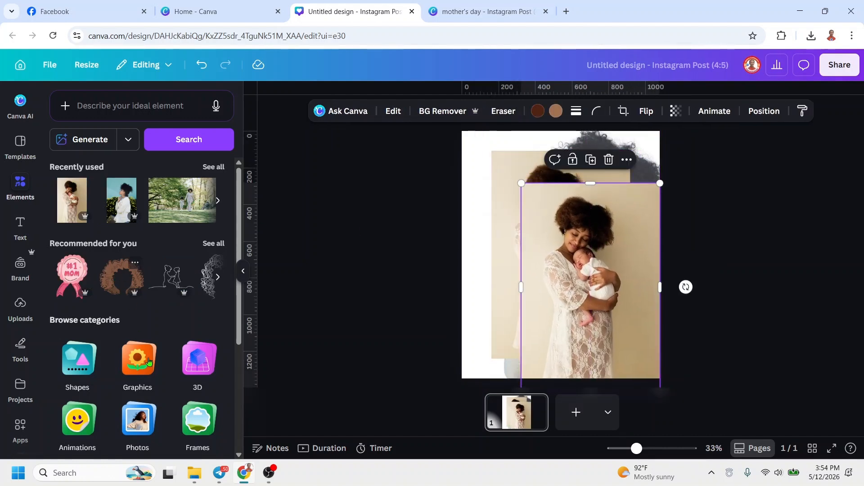
# Step: Search the apps for "blender" and open Image Blender
pyautogui.click(20, 426)
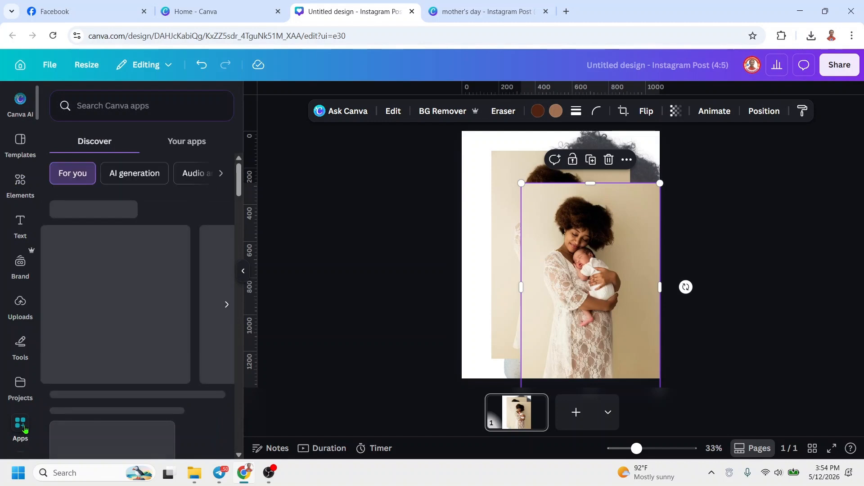
pyautogui.click(103, 111)
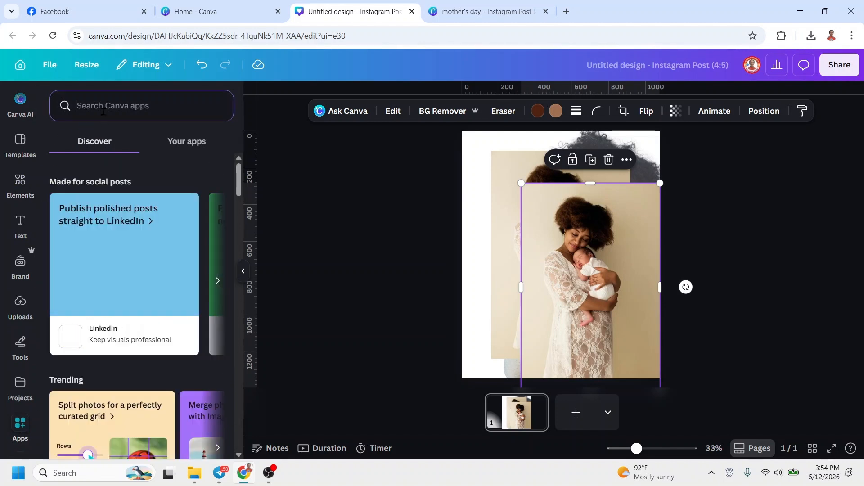
pyautogui.write('blender')
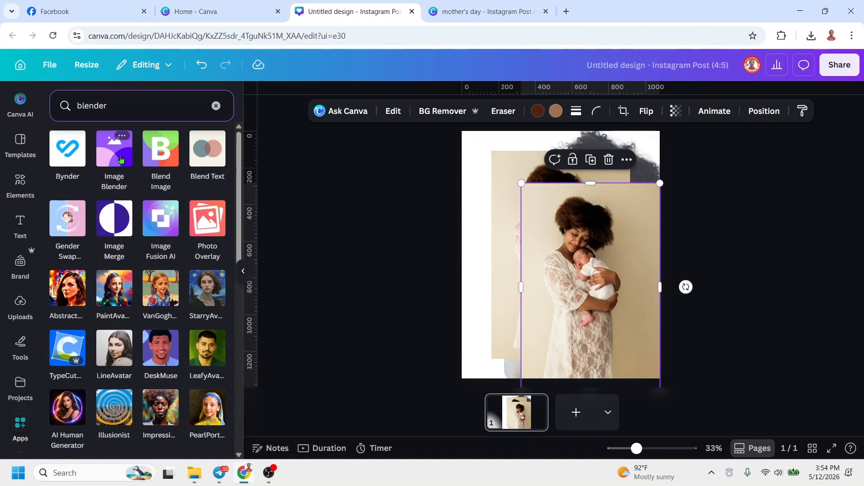
pyautogui.click(121, 157)
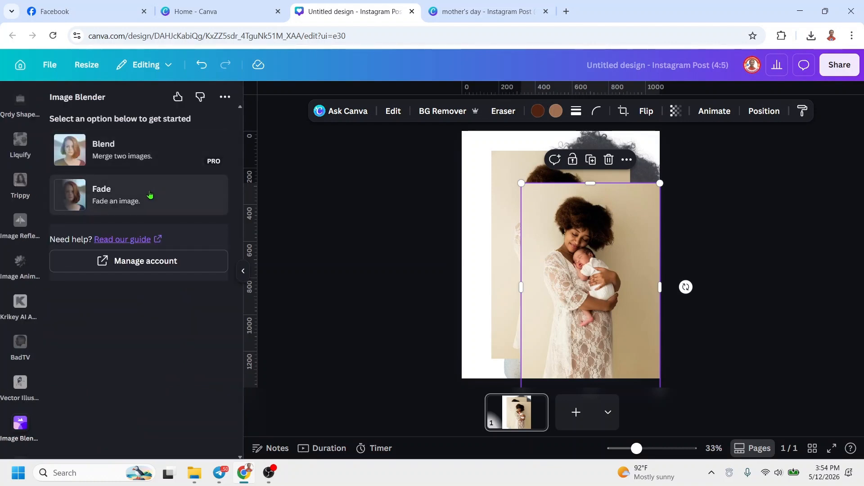
# Step: Apply a radial fade to the front copy of the mother photo, shrinking the circle around her face, and save it
pyautogui.click(141, 194)
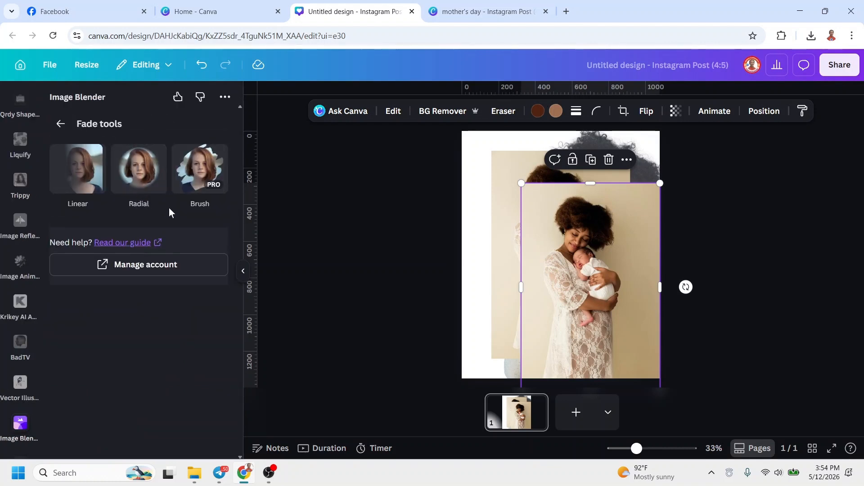
pyautogui.click(141, 170)
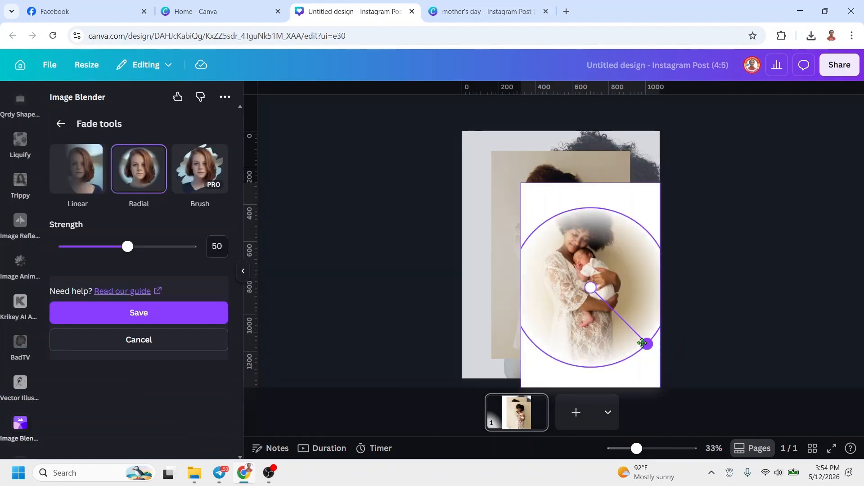
pyautogui.moveTo(642, 343); pyautogui.dragTo(610, 264)
pyautogui.click(173, 309)
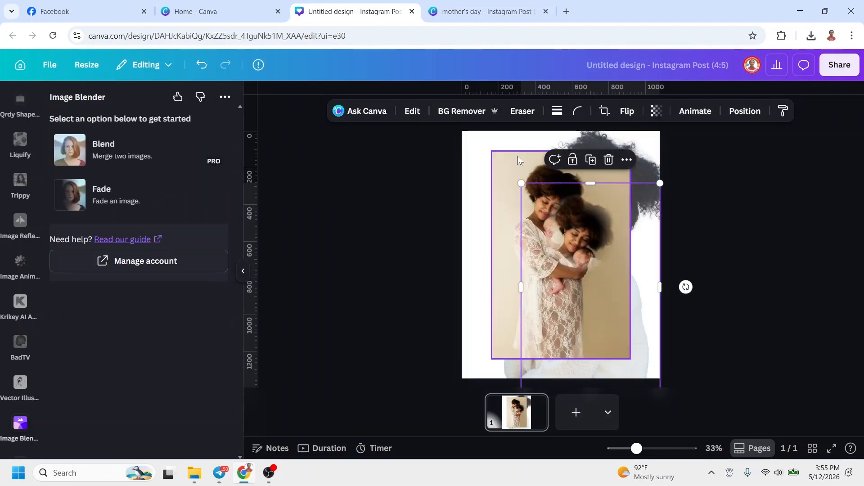
# Step: Apply a radial fade to the other copy of the mother photo, with a small circle around the baby, and save it
pyautogui.click(511, 163)
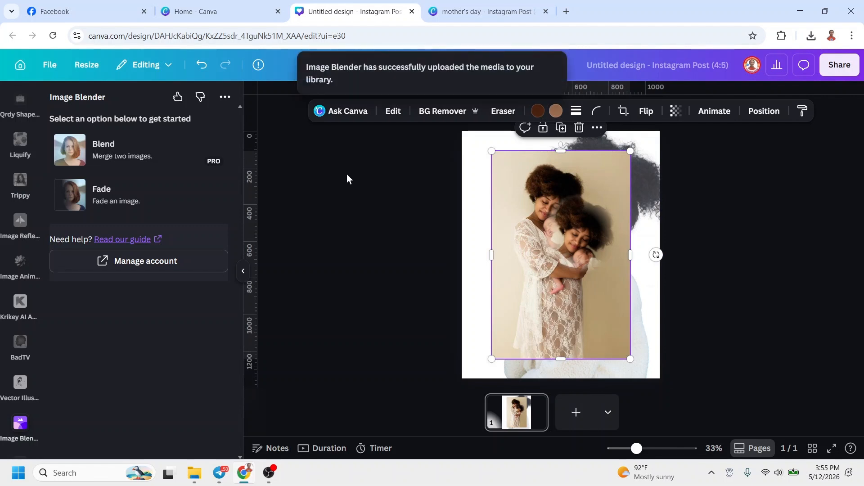
pyautogui.click(116, 195)
pyautogui.click(141, 165)
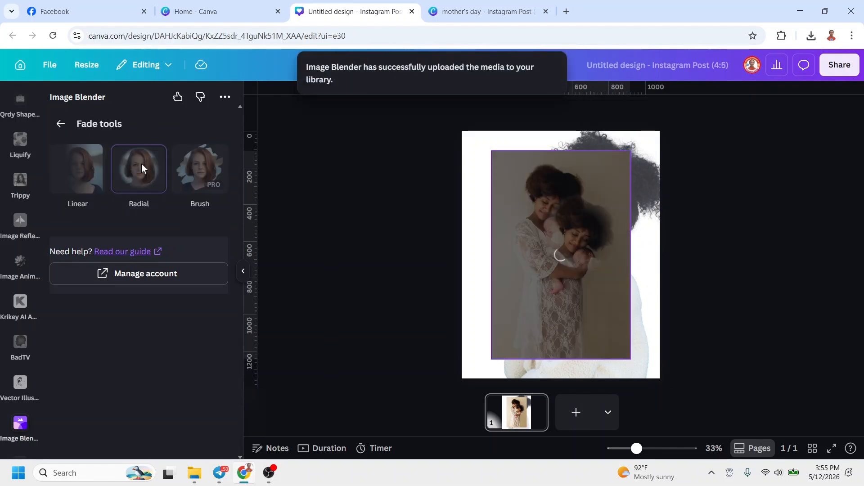
pyautogui.moveTo(624, 317); pyautogui.dragTo(567, 249)
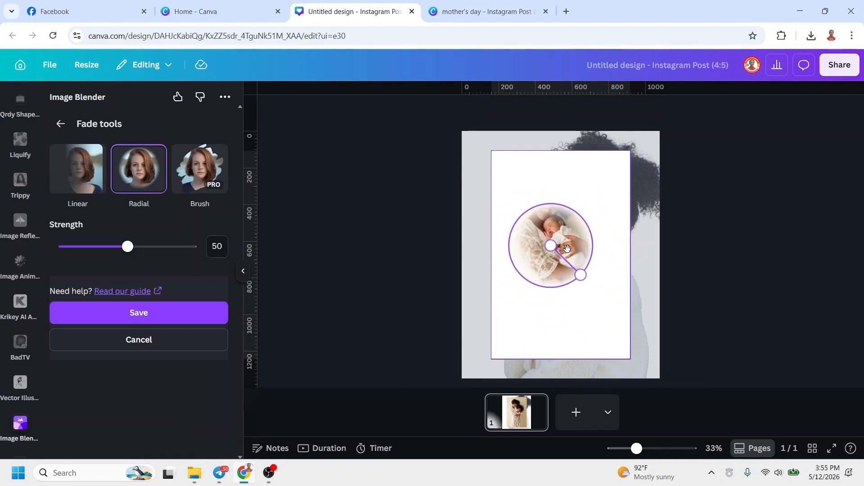
pyautogui.click(169, 319)
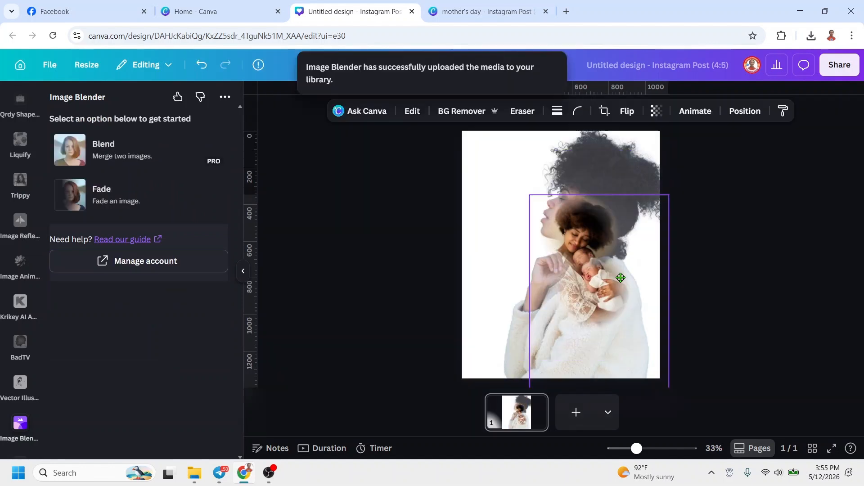
# Step: Align the faded baby image with the faded mother image and group the two layers
pyautogui.moveTo(621, 278); pyautogui.dragTo(613, 268)
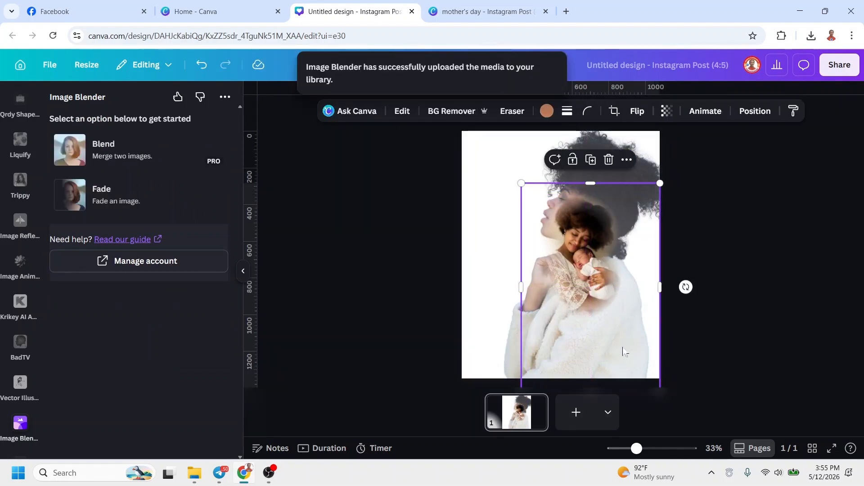
pyautogui.click(761, 113)
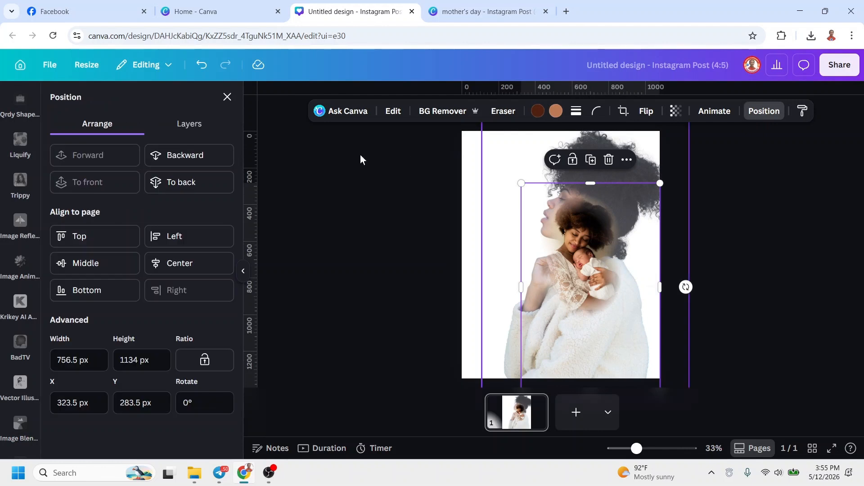
pyautogui.click(194, 127)
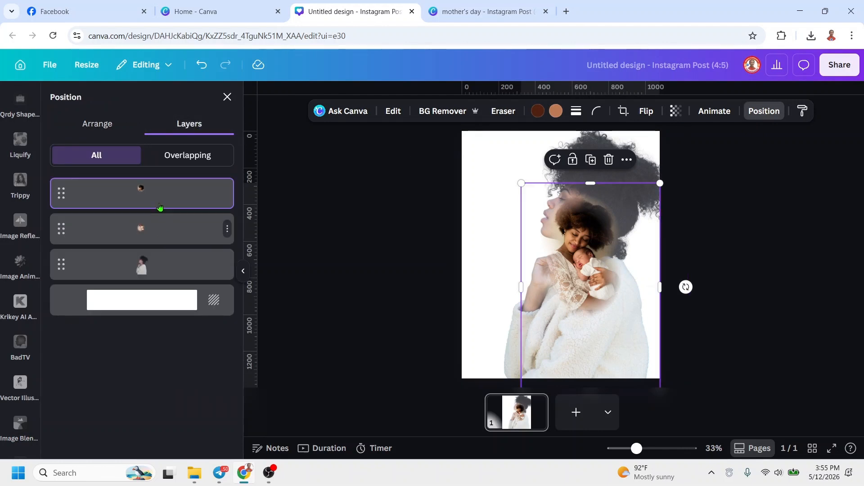
pyautogui.keyDown('shift'); pyautogui.click(161, 232); pyautogui.keyUp('shift')
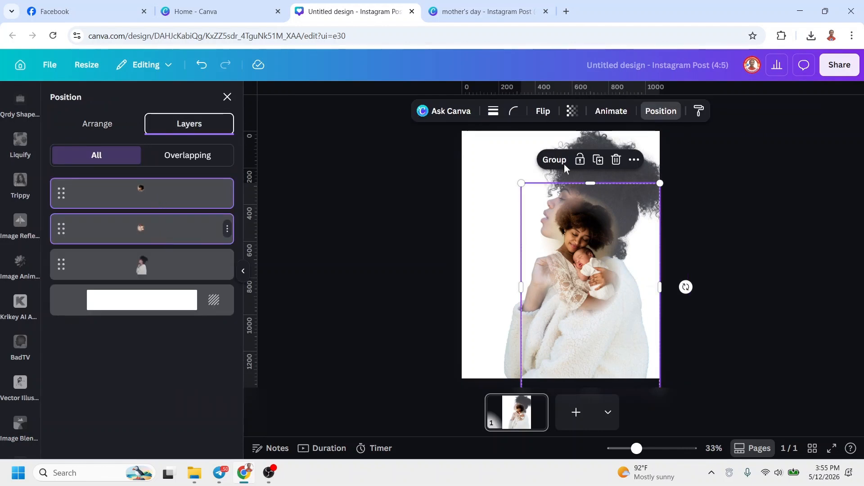
pyautogui.click(565, 166)
# Step: Move the mother-and-baby group over the large woman's head, shrink it slightly and rotate it a little clockwise
pyautogui.moveTo(594, 274); pyautogui.dragTo(603, 227)
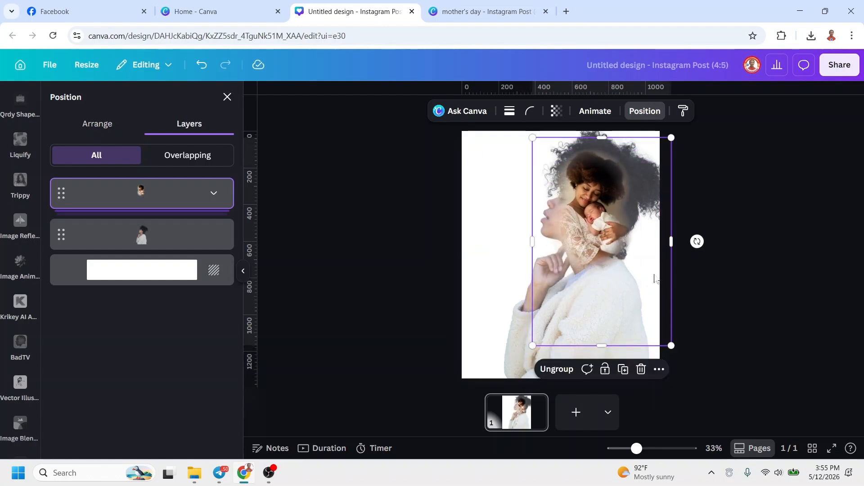
pyautogui.moveTo(671, 345); pyautogui.dragTo(660, 336)
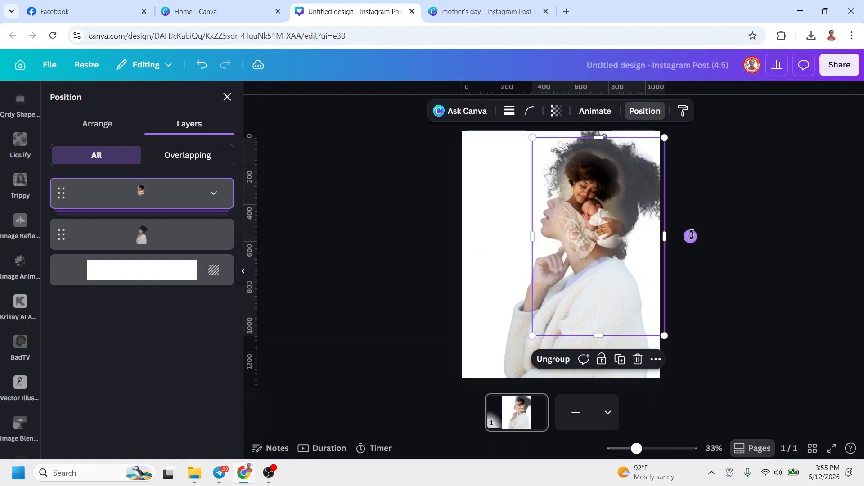
pyautogui.moveTo(690, 236); pyautogui.dragTo(724, 280)
pyautogui.moveTo(608, 269); pyautogui.dragTo(611, 269)
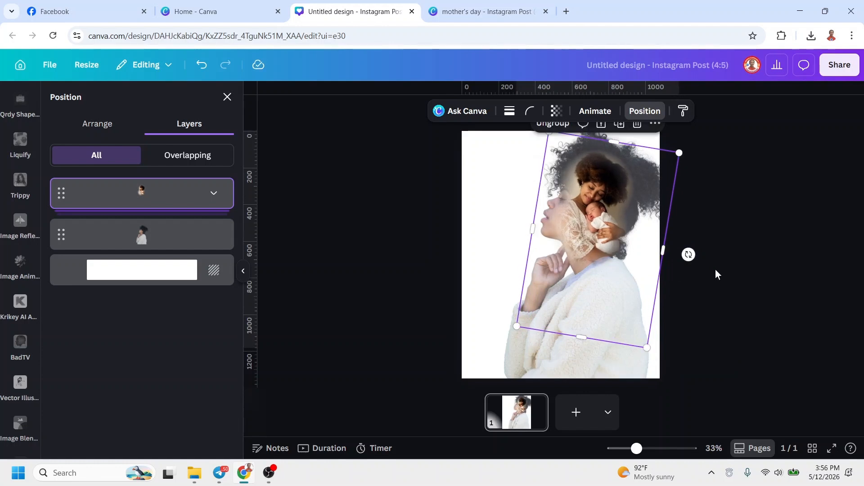
pyautogui.click(715, 269)
# Step: Add the recently used photo of the mother and child walking in the park to the page
pyautogui.click(27, 182)
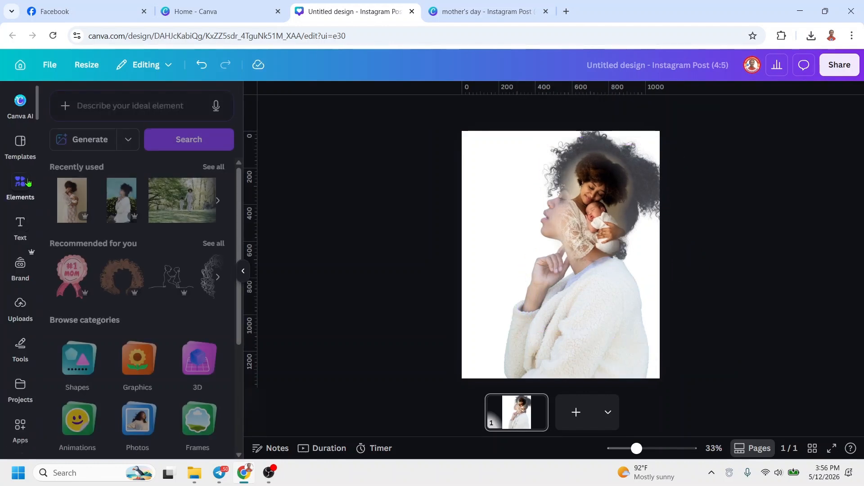
pyautogui.click(184, 206)
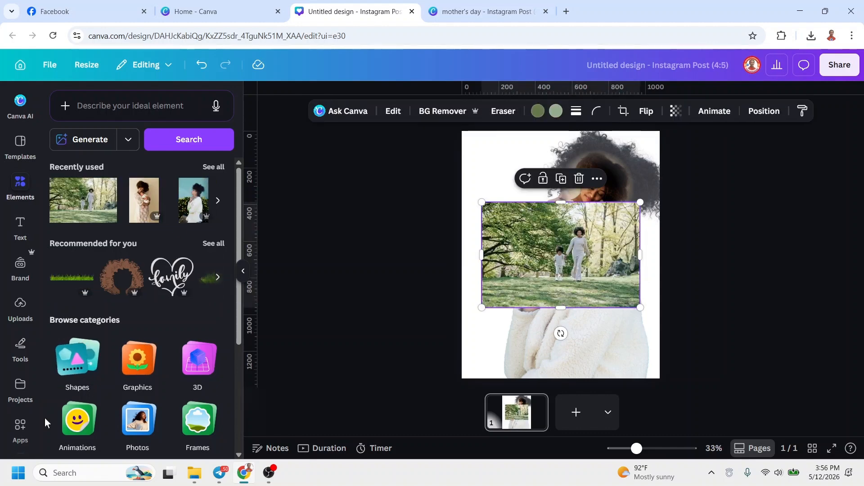
# Step: Apply an Image Blender radial fade to the park photo, with a smaller circle around the walking mother and child, and save it
pyautogui.click(25, 428)
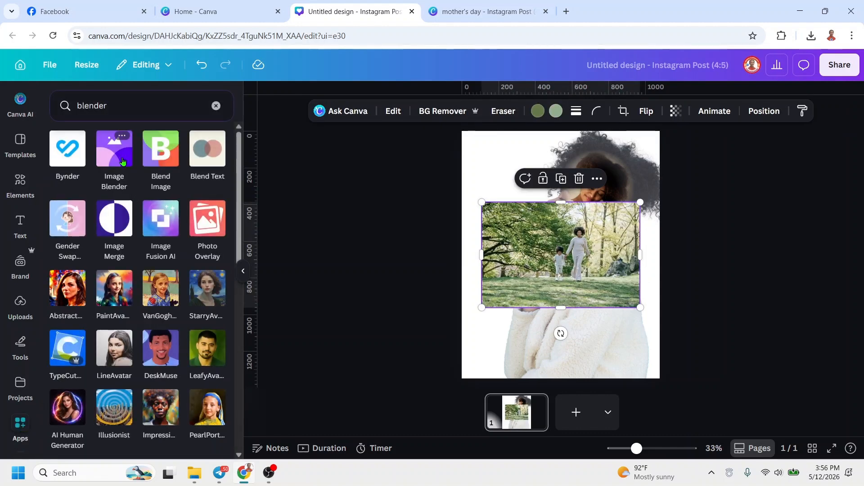
pyautogui.click(120, 161)
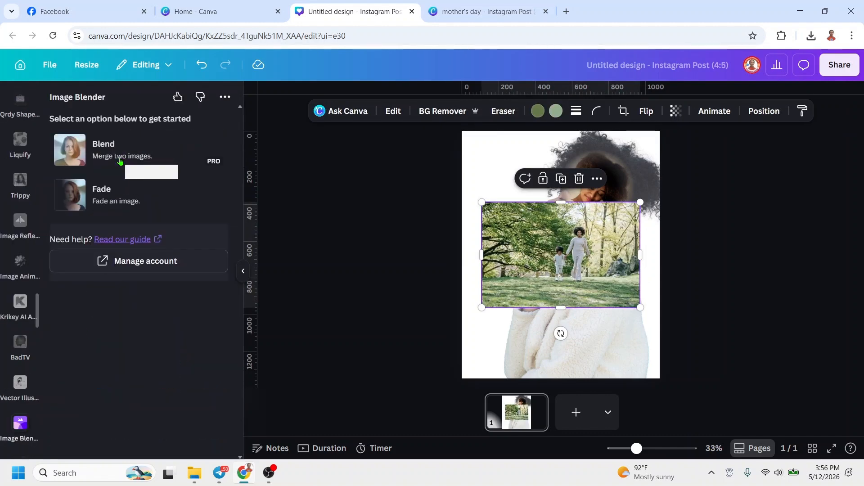
pyautogui.click(113, 198)
pyautogui.click(143, 171)
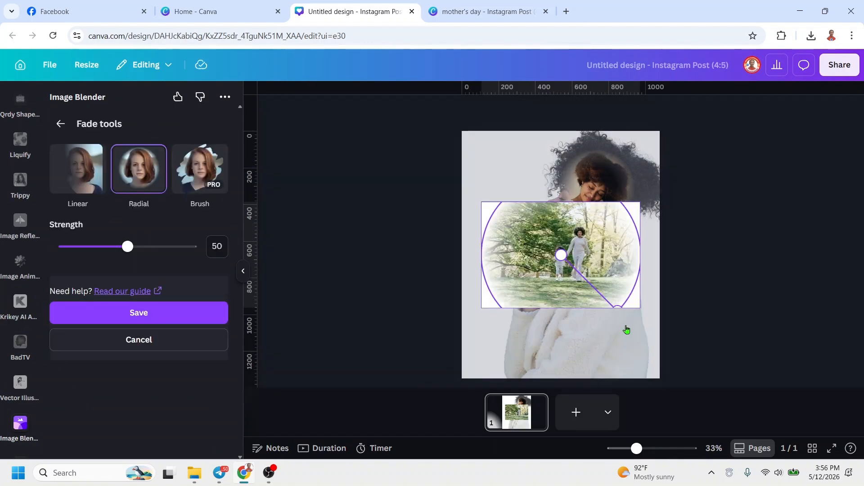
pyautogui.moveTo(618, 305); pyautogui.dragTo(592, 272)
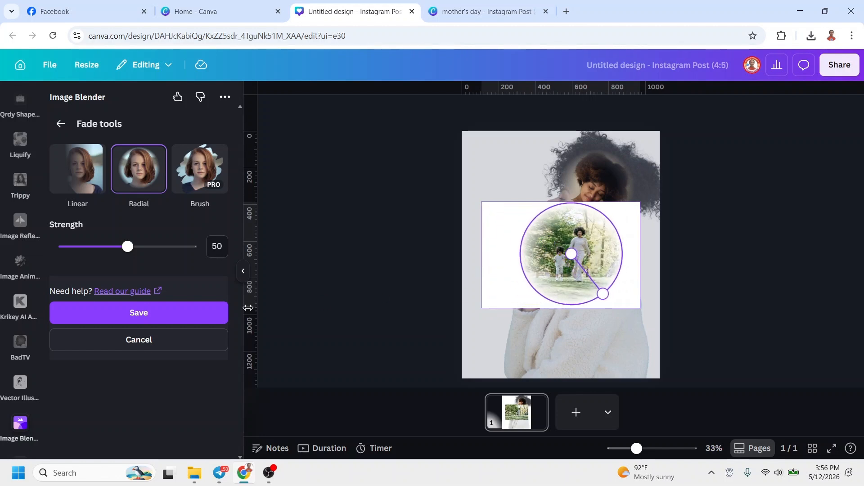
pyautogui.click(182, 313)
# Step: Move the faded park photo over the portrait's sweater at the bottom of the page and enlarge it slightly
pyautogui.moveTo(582, 282); pyautogui.dragTo(588, 377)
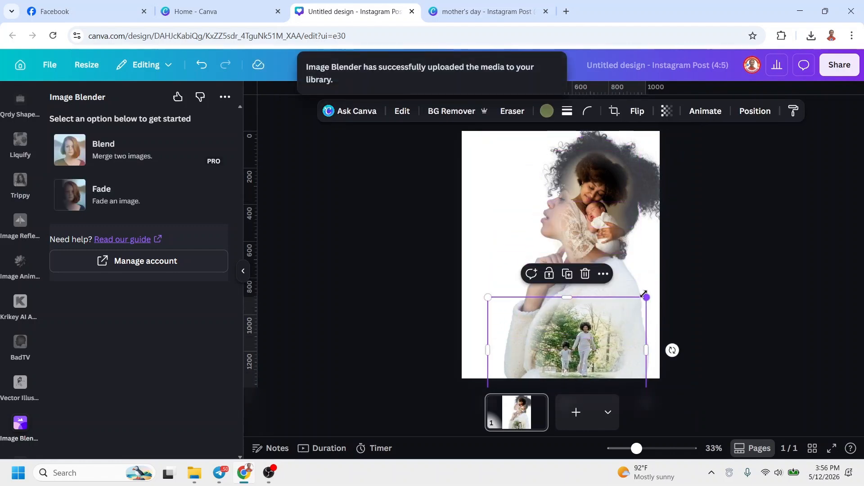
pyautogui.moveTo(643, 295); pyautogui.dragTo(671, 280)
pyautogui.click(737, 266)
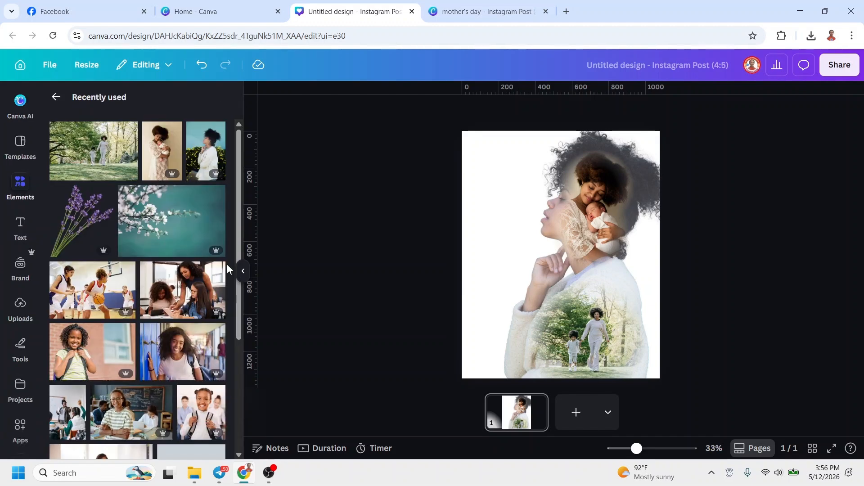
# Step: Add the recently used spring flowers photo with the teal backdrop to the page and remove its background
pyautogui.click(216, 194)
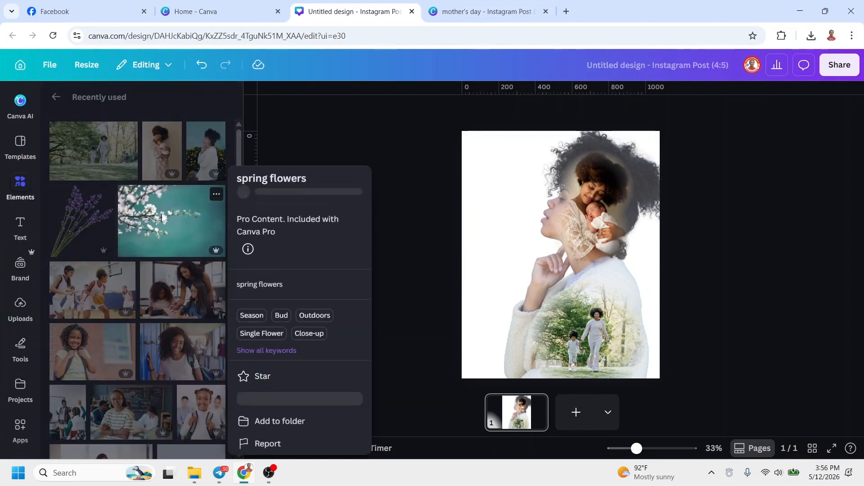
pyautogui.click(162, 218)
pyautogui.click(161, 218)
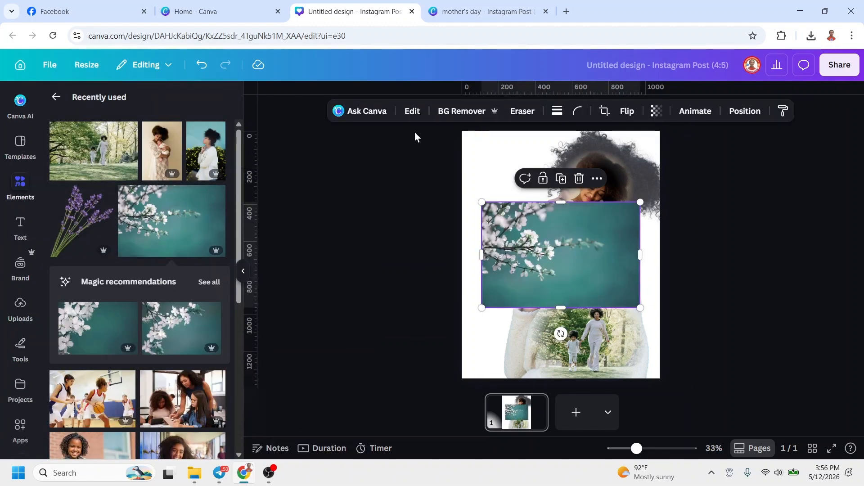
pyautogui.click(443, 112)
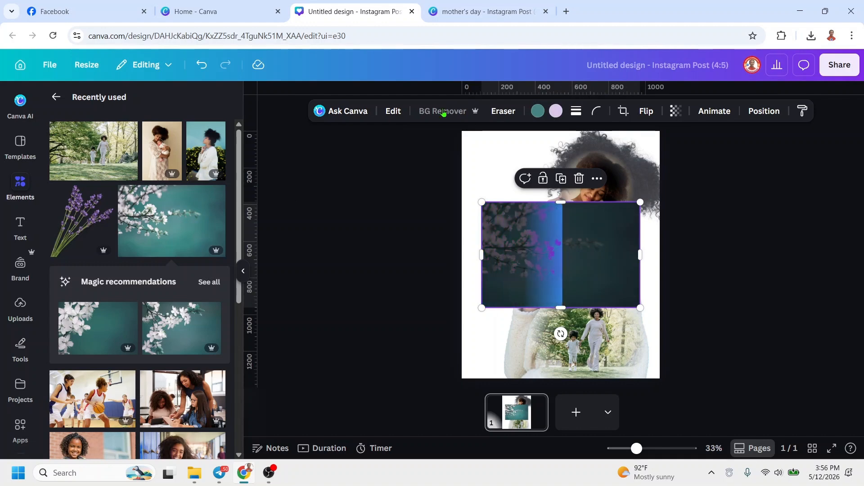
# Step: Move the flowering branch to the page's upper-left corner and make it semi-transparent
pyautogui.moveTo(569, 274); pyautogui.dragTo(526, 205)
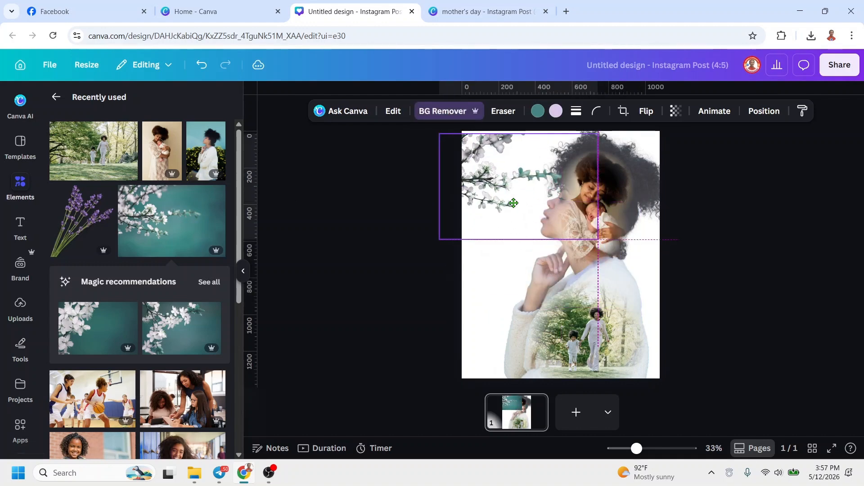
pyautogui.click(675, 111)
pyautogui.moveTo(703, 156); pyautogui.dragTo(667, 156)
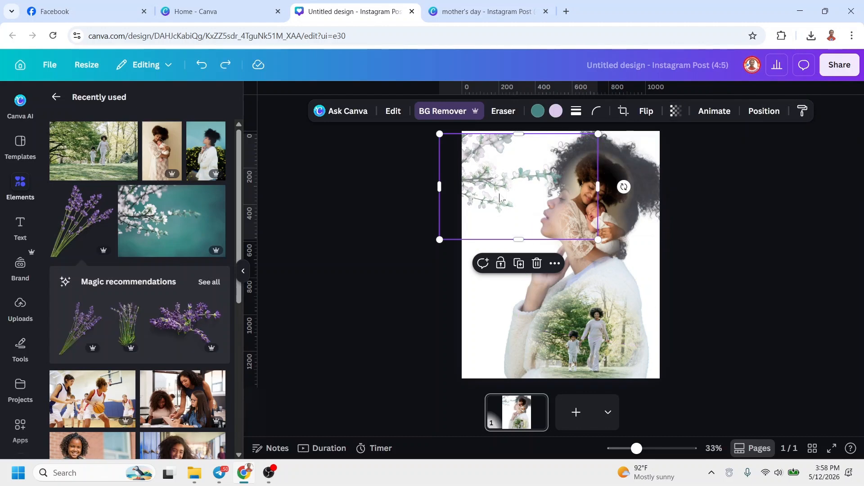
# Step: Rotate the flowering branch upright in the page's lower-left corner and overlap it with a smaller duplicate
pyautogui.moveTo(576, 237); pyautogui.dragTo(563, 382)
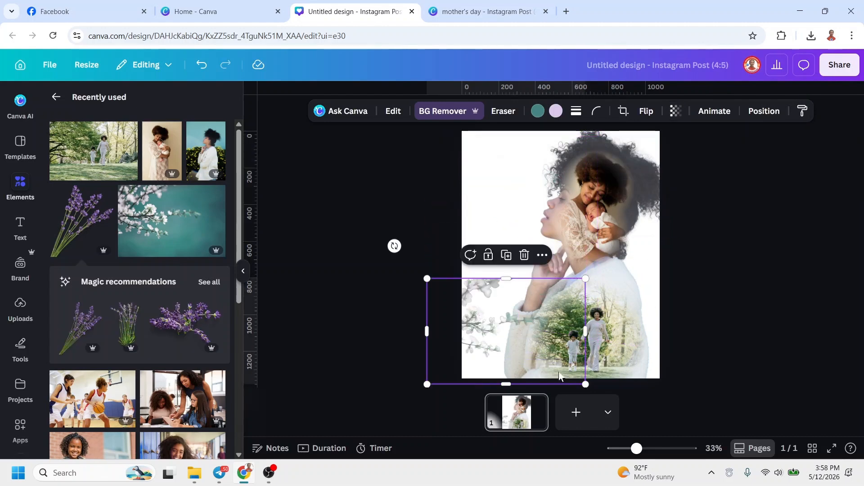
pyautogui.moveTo(393, 246); pyautogui.dragTo(419, 371)
pyautogui.moveTo(494, 327)
pyautogui.mouseDown()
pyautogui.moveTo(478, 311)
pyautogui.moveTo(478, 322)
pyautogui.mouseUp()
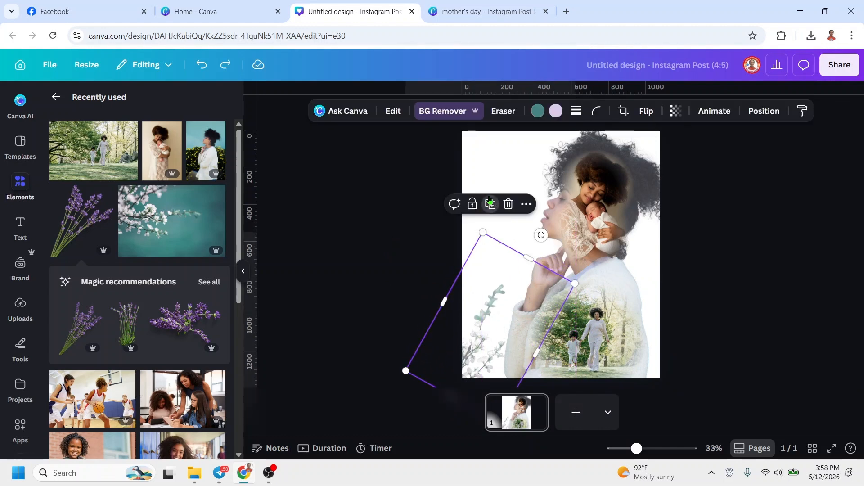
pyautogui.moveTo(482, 270); pyautogui.dragTo(469, 183)
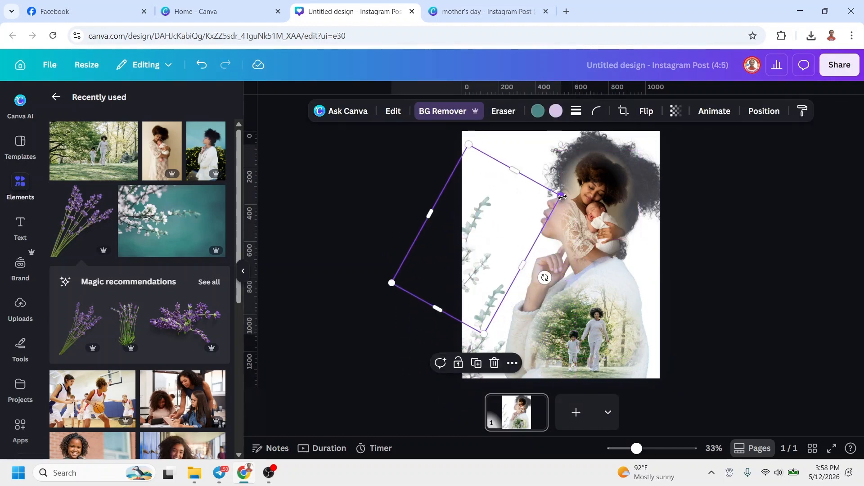
pyautogui.moveTo(555, 199); pyautogui.dragTo(508, 284)
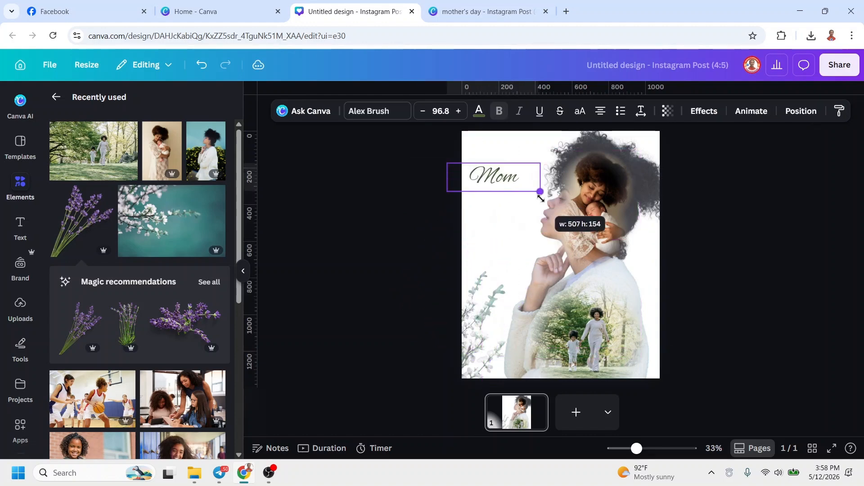
# Step: Place the "Mom" title and the quote "To the world, you are a mother. To our family, you are the world" beside the portrait and enlarge both
pyautogui.moveTo(546, 193); pyautogui.dragTo(561, 198)
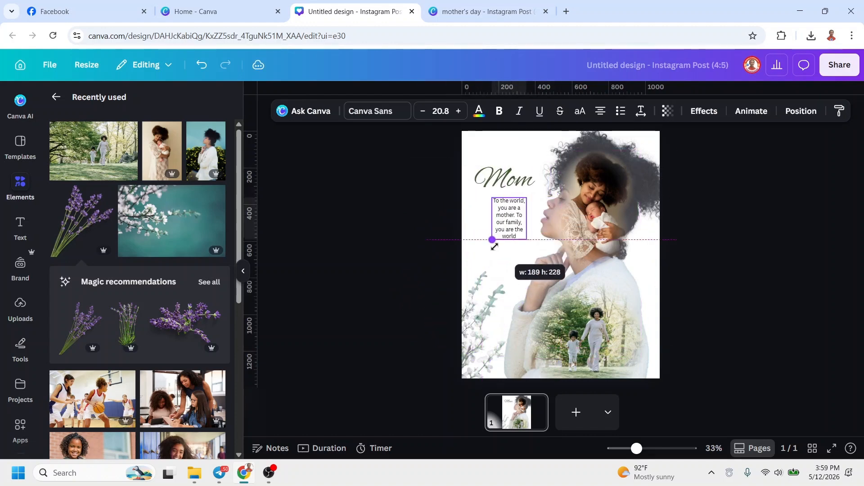
pyautogui.moveTo(496, 242); pyautogui.dragTo(482, 255)
pyautogui.click(727, 243)
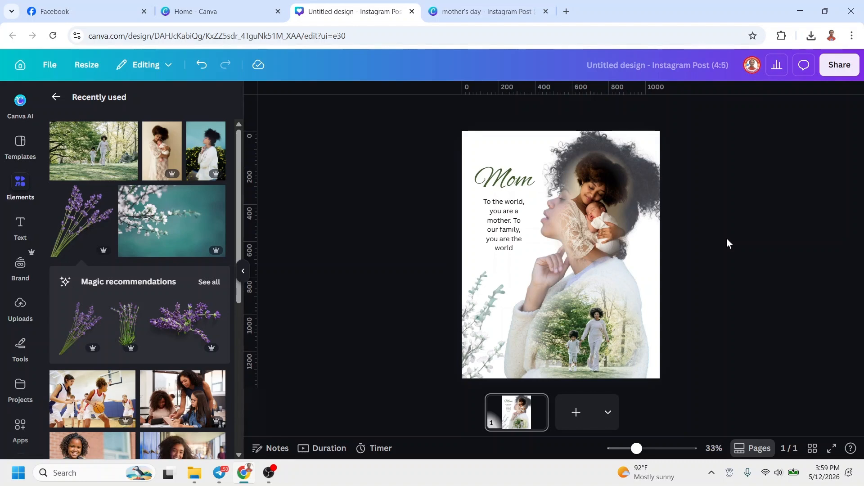
# Step: Set the page background to the default light gray, #D9D9D9
pyautogui.click(727, 239)
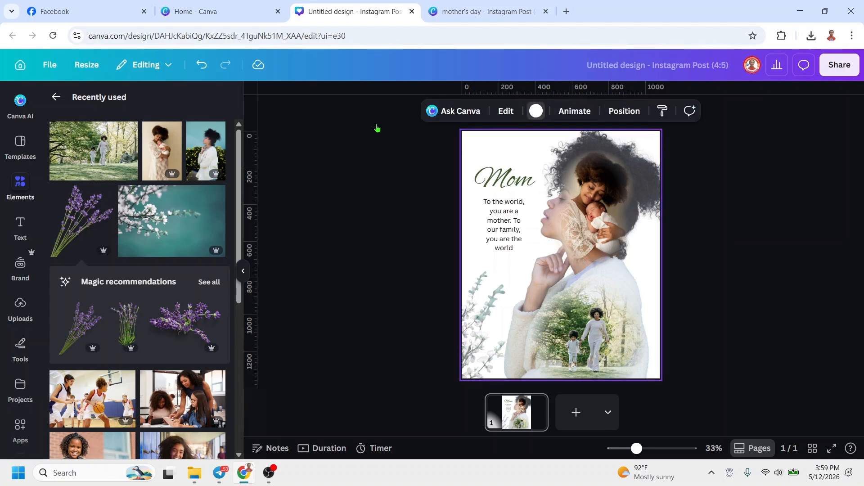
pyautogui.scroll(-5, 216, 315)
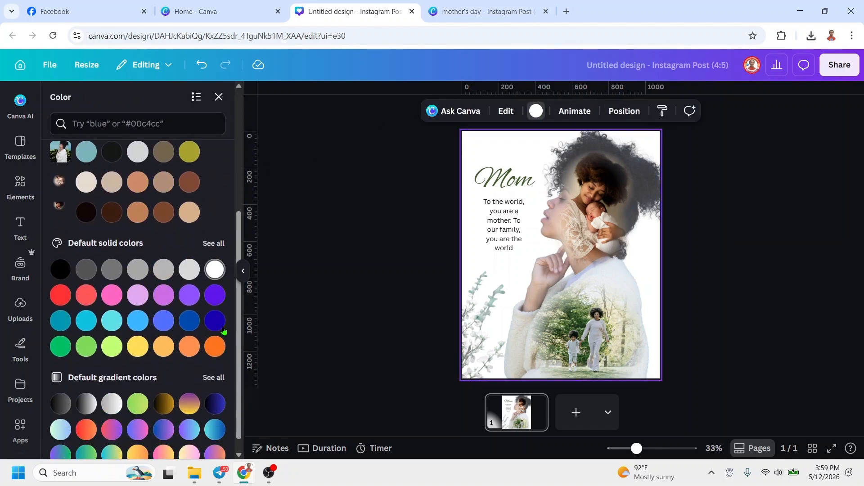
pyautogui.click(190, 255)
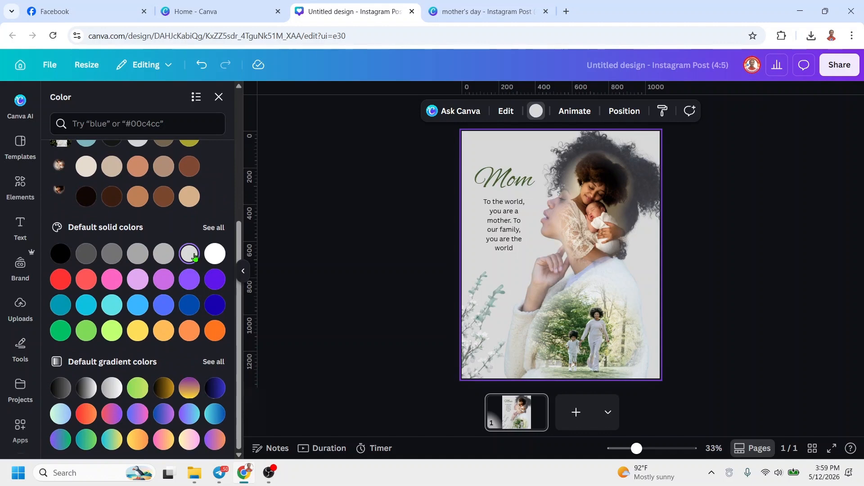
# Step: Set the page background to a custom pale mint green, #D7F5EA
pyautogui.scroll(5, 78, 197)
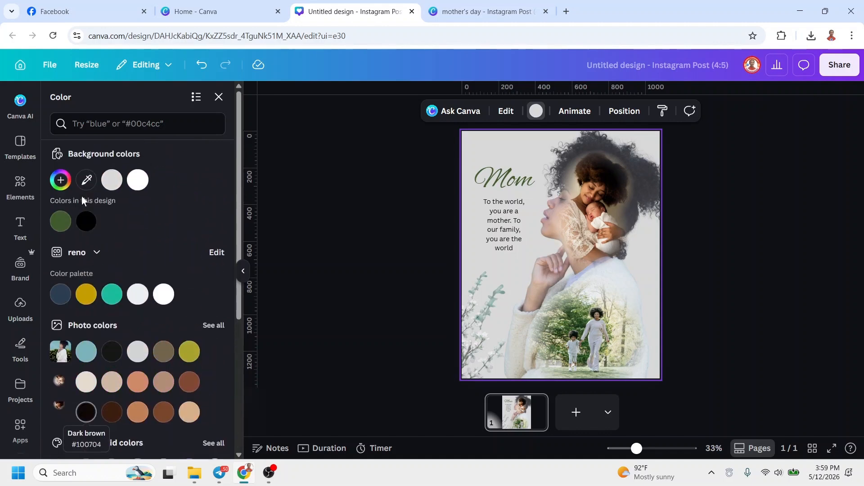
pyautogui.click(63, 181)
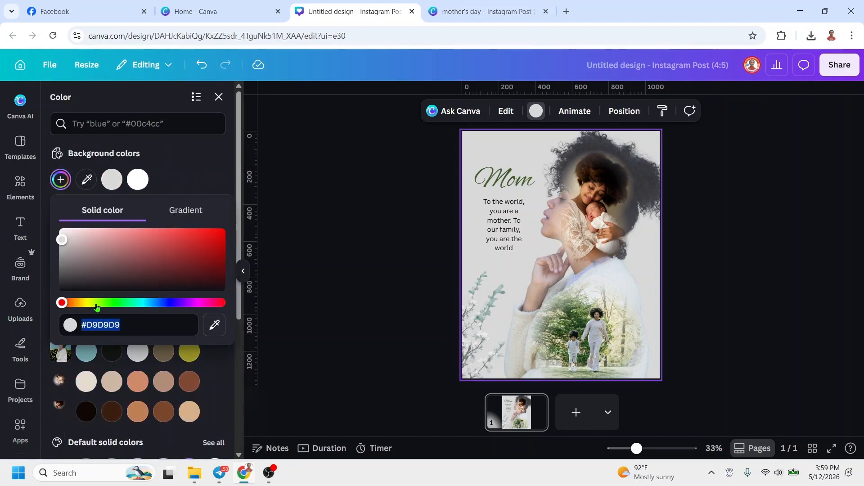
pyautogui.moveTo(96, 307); pyautogui.dragTo(133, 305)
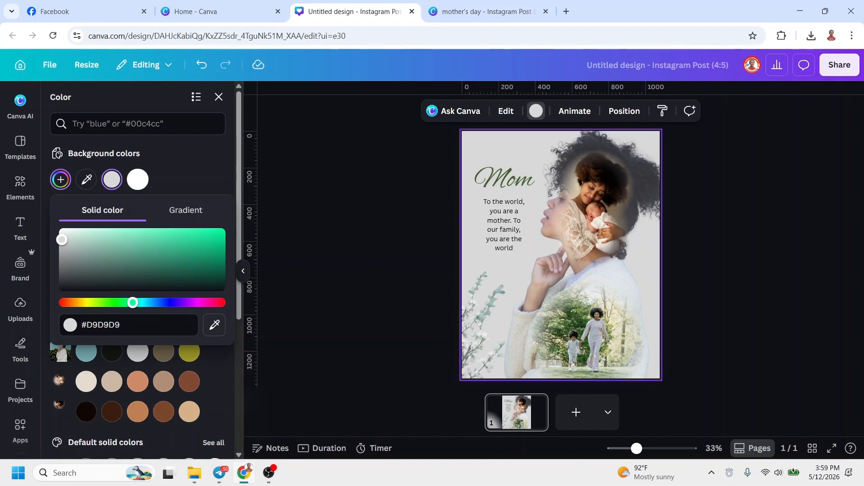
pyautogui.moveTo(61, 239); pyautogui.dragTo(81, 233)
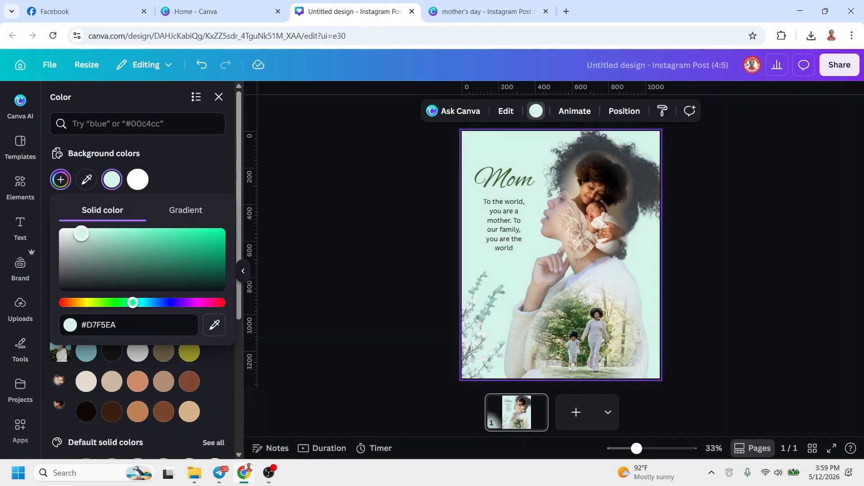
pyautogui.click(729, 226)
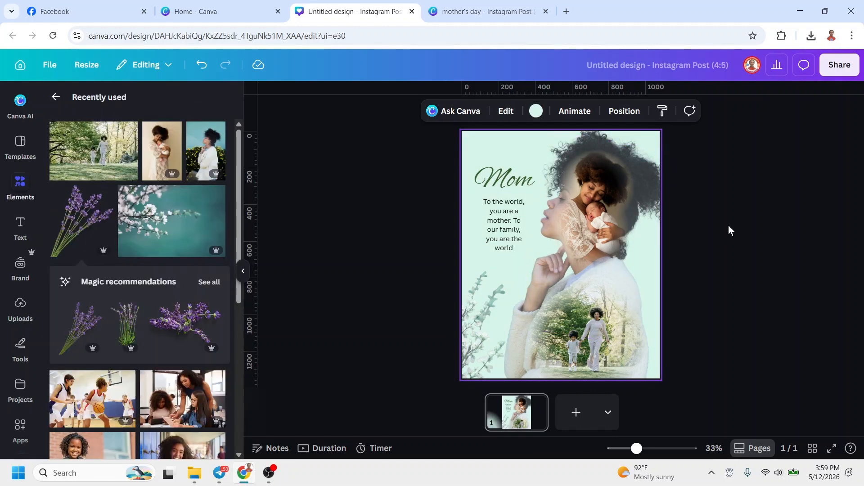